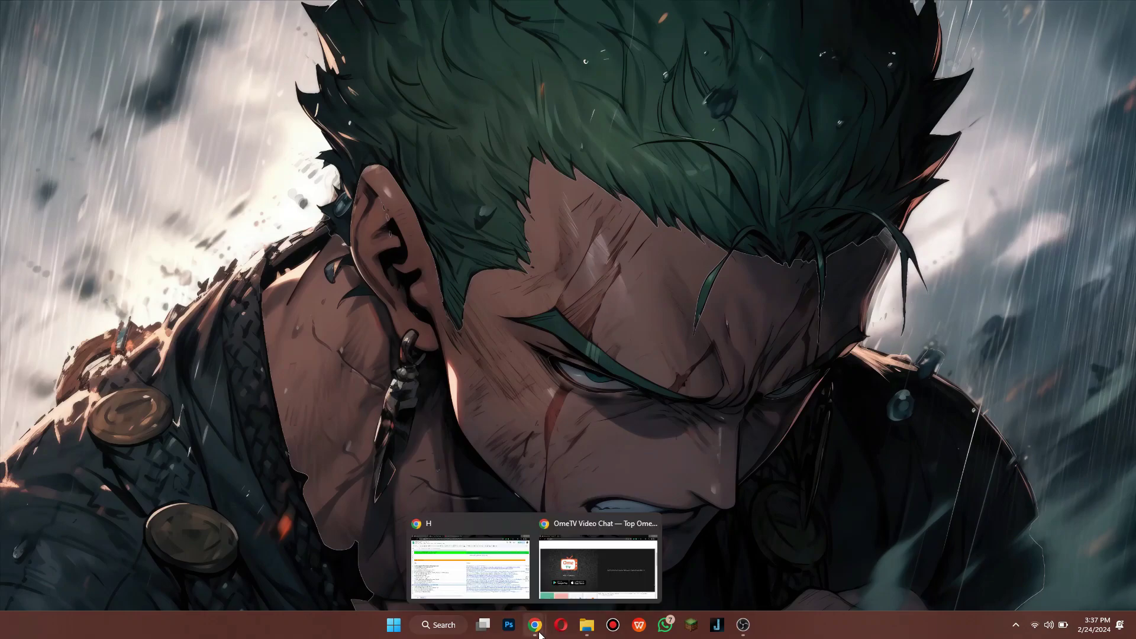
- Bring the ome.tv Chrome window forward from its OmeTV Video Chat thumbnail
click(597, 570)
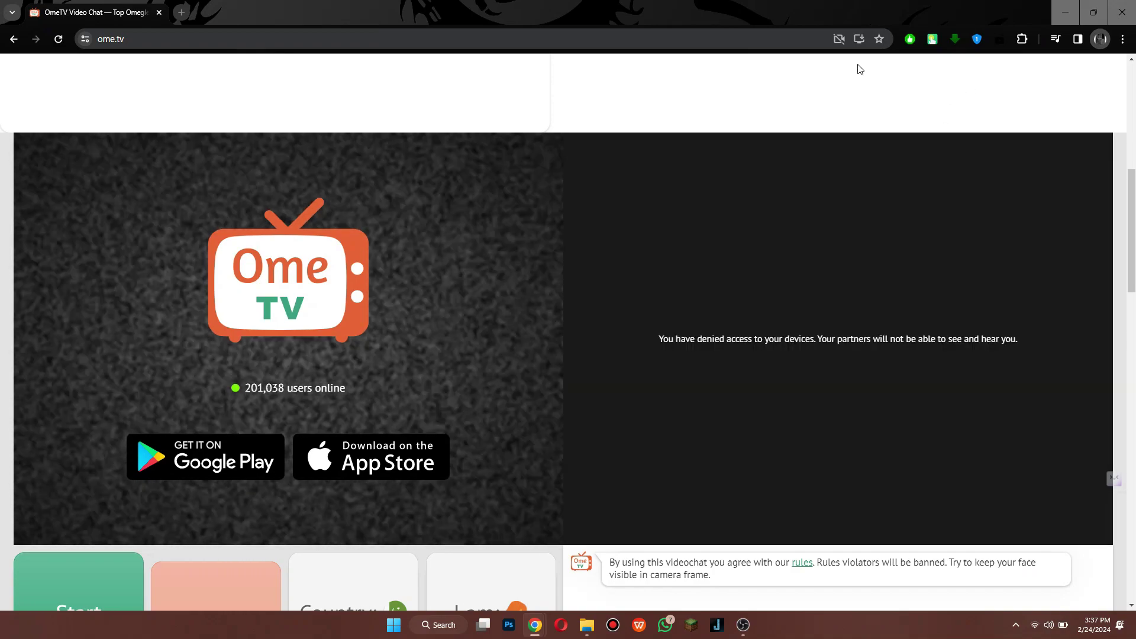
- Set ome.tv's camera and microphone permission to Always allow and confirm it
click(840, 39)
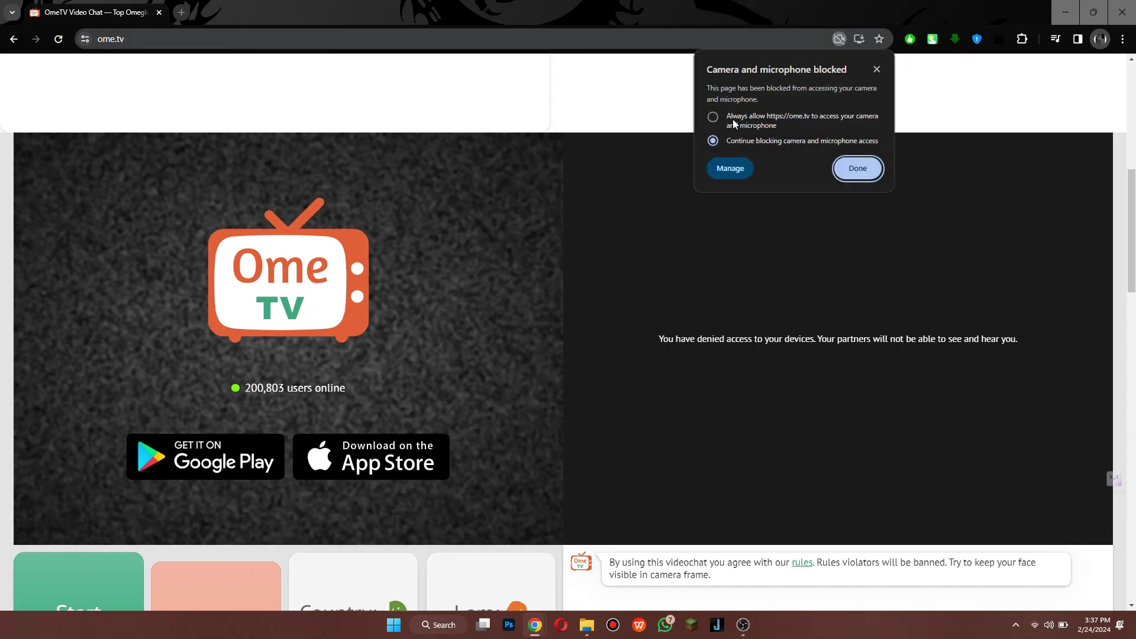
click(713, 116)
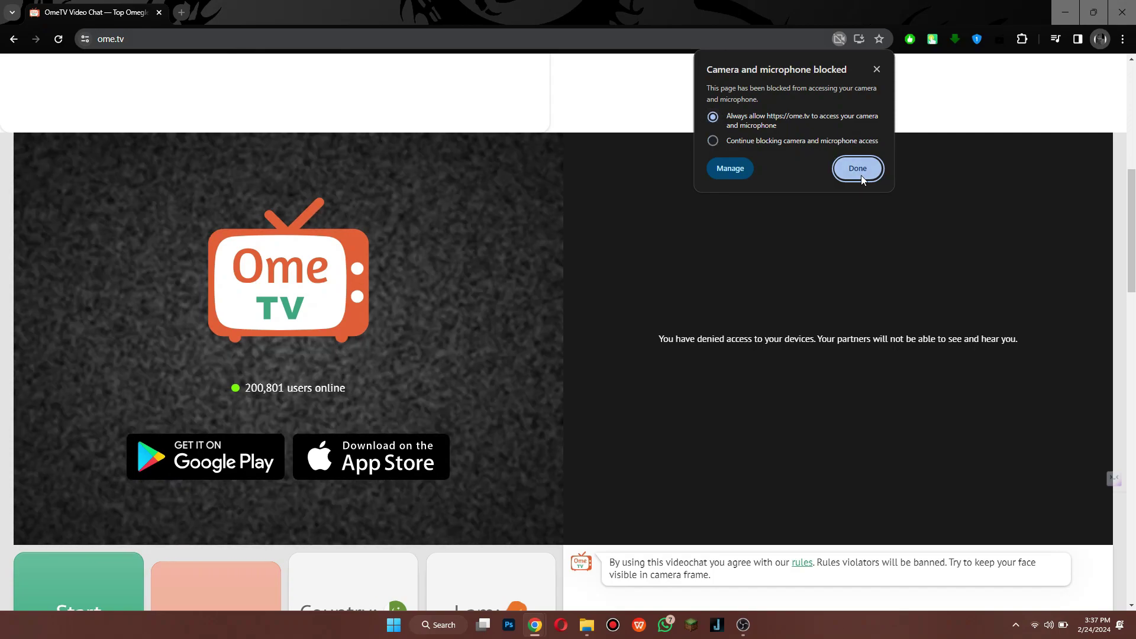
click(858, 168)
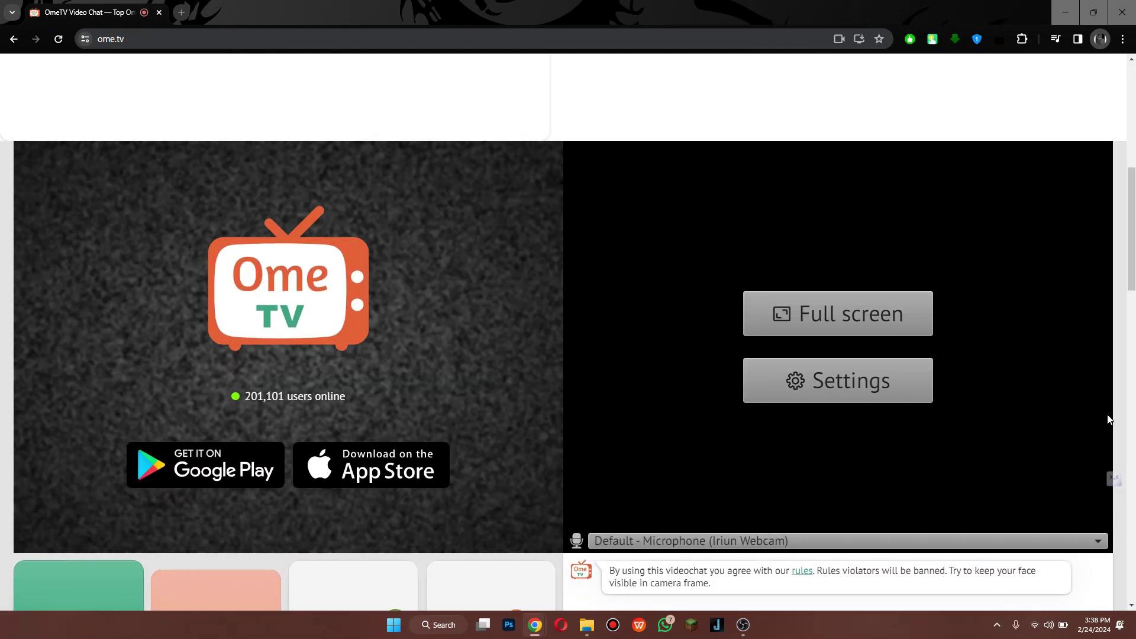
- Hide Chrome to the desktop, briefly open and close the recorder, and preview Chrome windows
key(super+d)
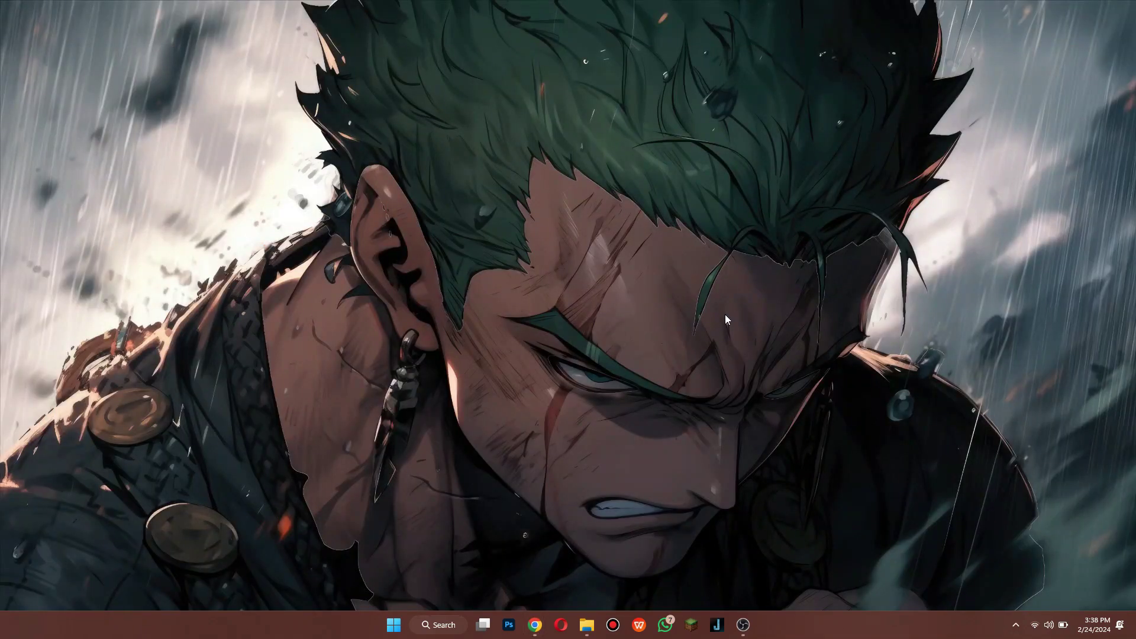
click(744, 625)
click(1123, 7)
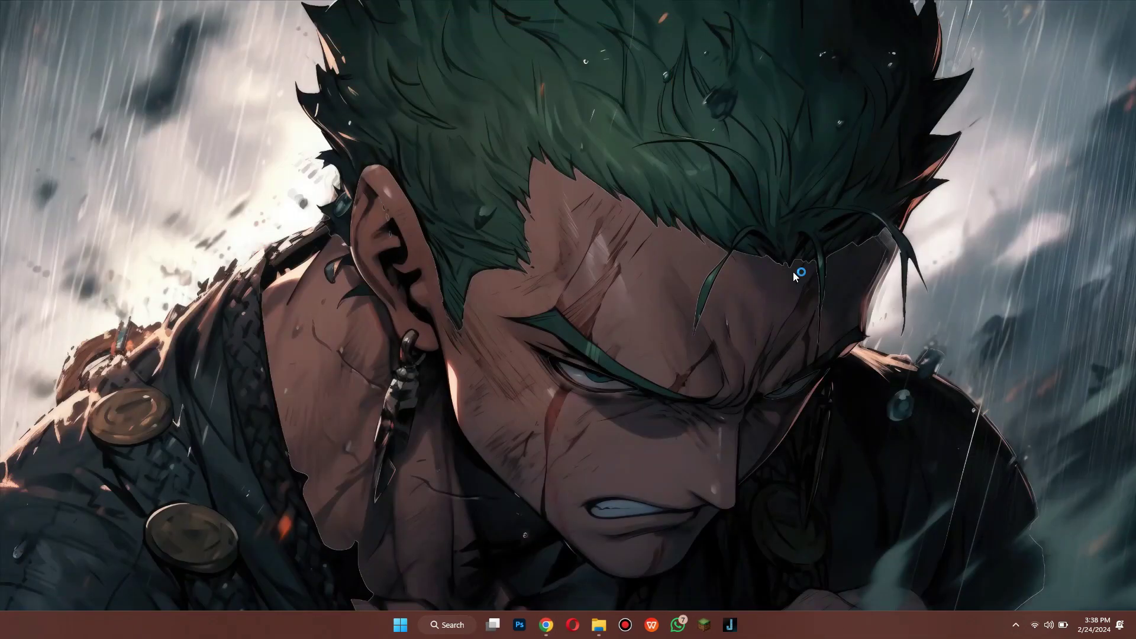
click(1015, 625)
click(548, 626)
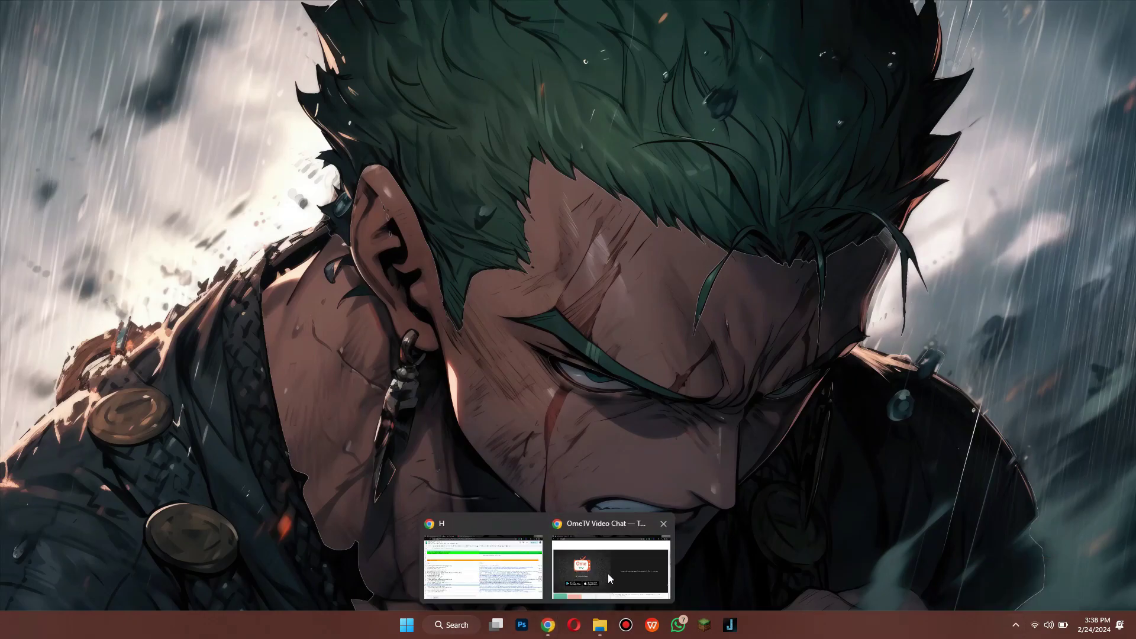
- Restore the ome.tv window, now showing the camera panel with devices allowed
click(613, 582)
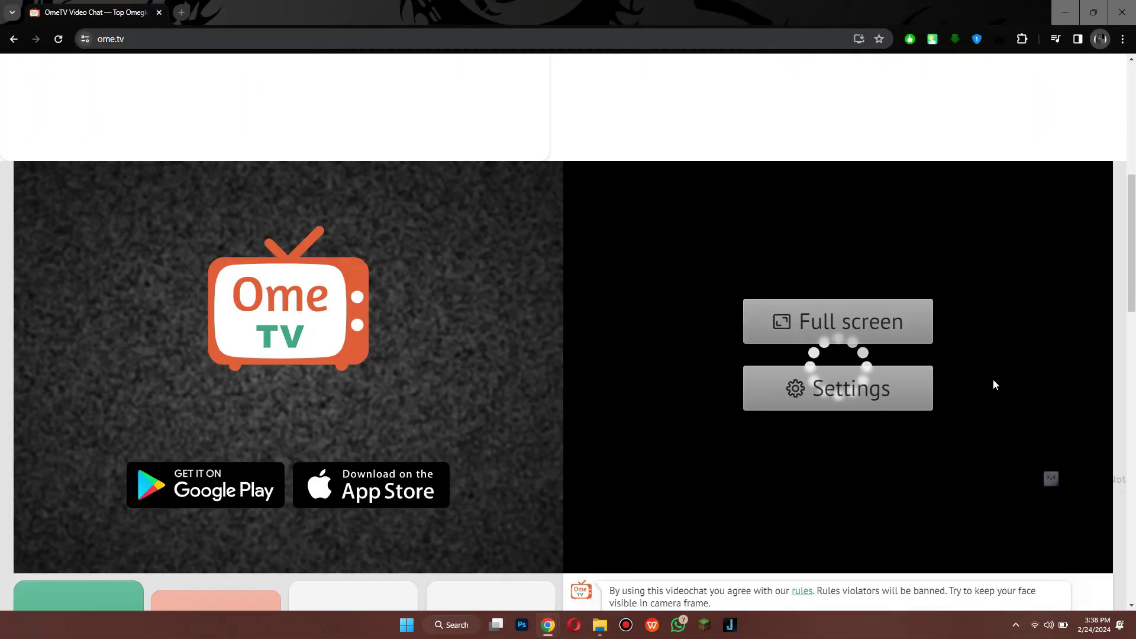